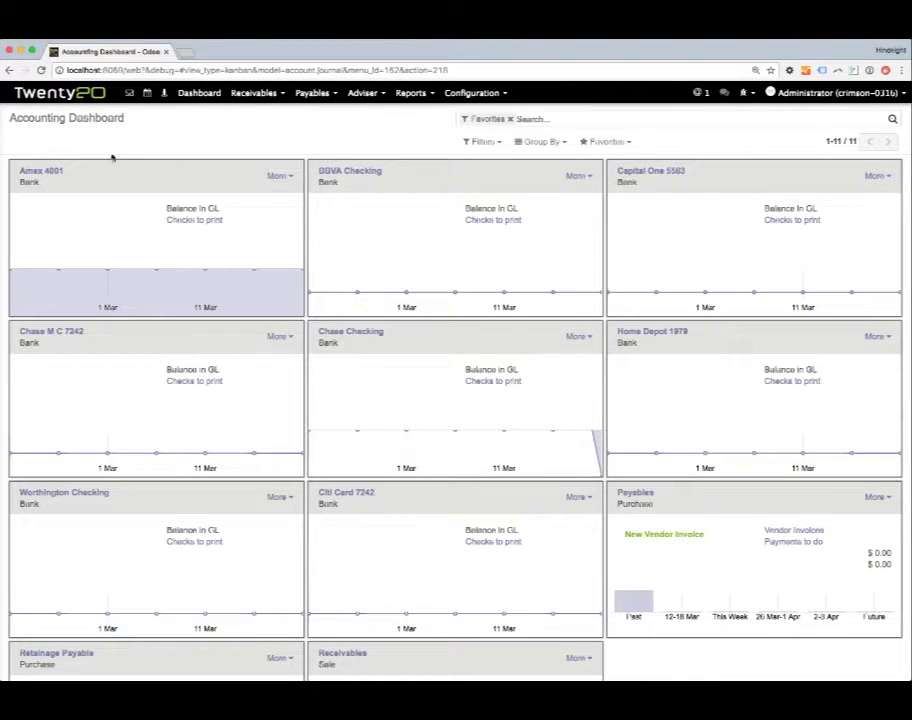
Open the Accounting dashboard and view the existing bank statements of the Amex journal.
{"action": "left_click", "coordinate": [62, 93]}
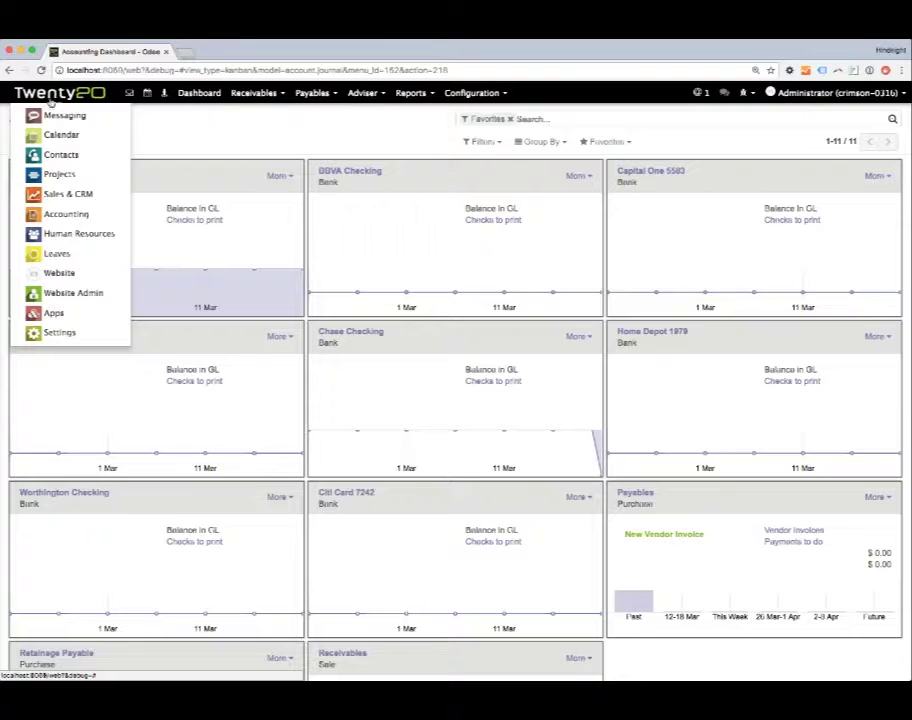
{"action": "left_click", "coordinate": [66, 216]}
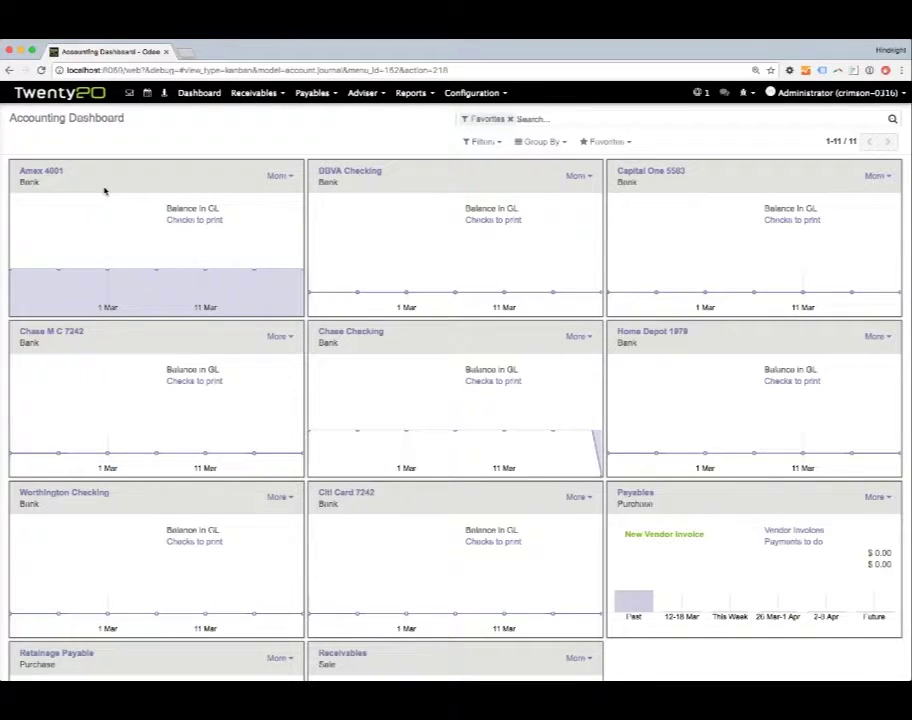
{"action": "left_click", "coordinate": [279, 178]}
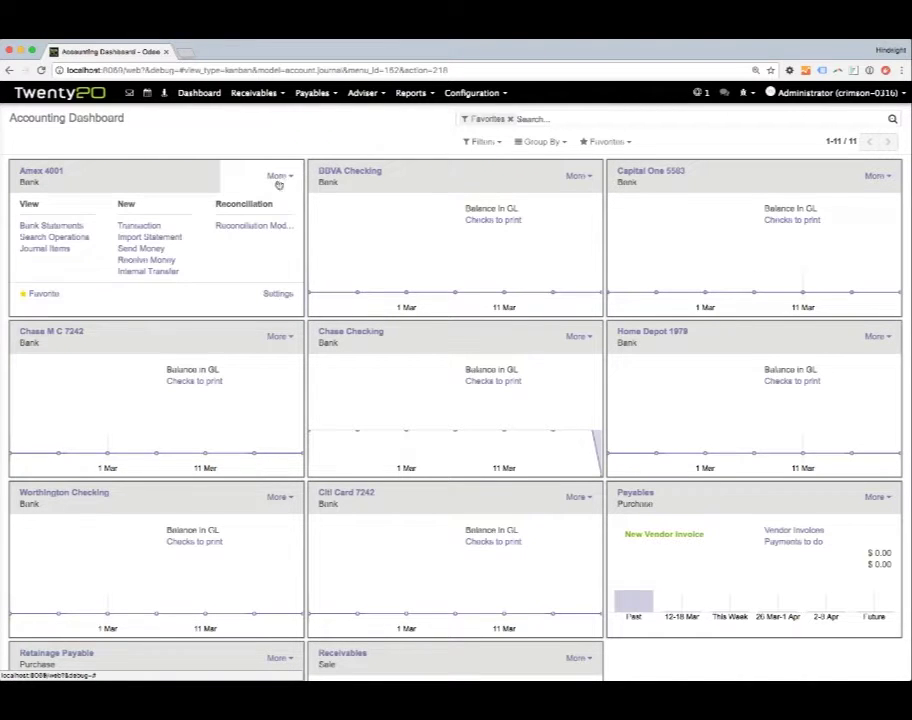
{"action": "left_click", "coordinate": [53, 227]}
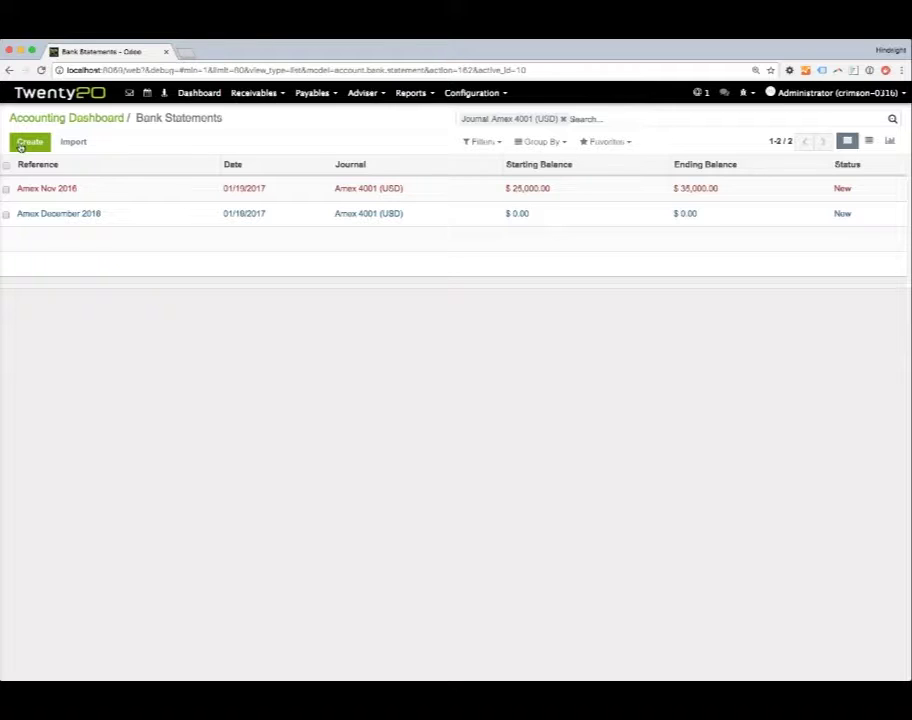
Start a statement import for the Amex journal from the dashboard, uploading Bank Statement.csv from the Downloads folder.
{"action": "left_click", "coordinate": [98, 118]}
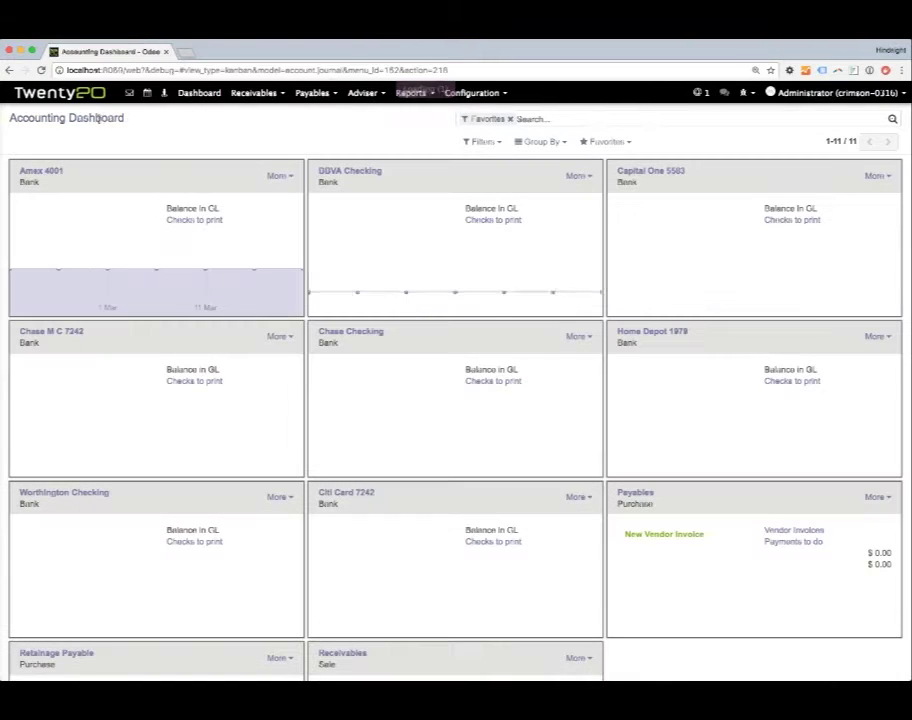
{"action": "left_click", "coordinate": [288, 177]}
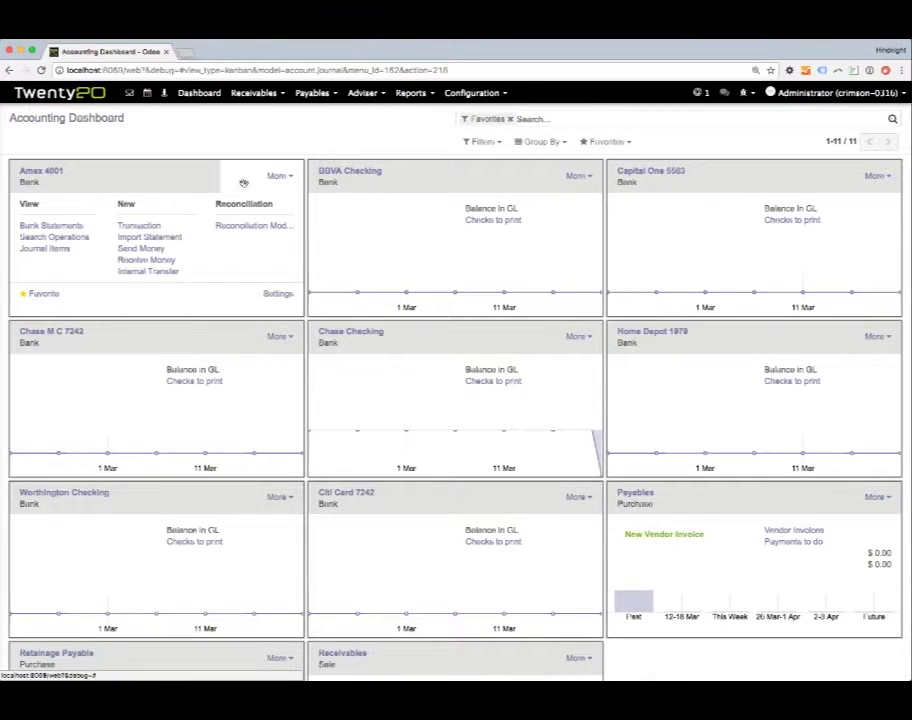
{"action": "left_click", "coordinate": [149, 238]}
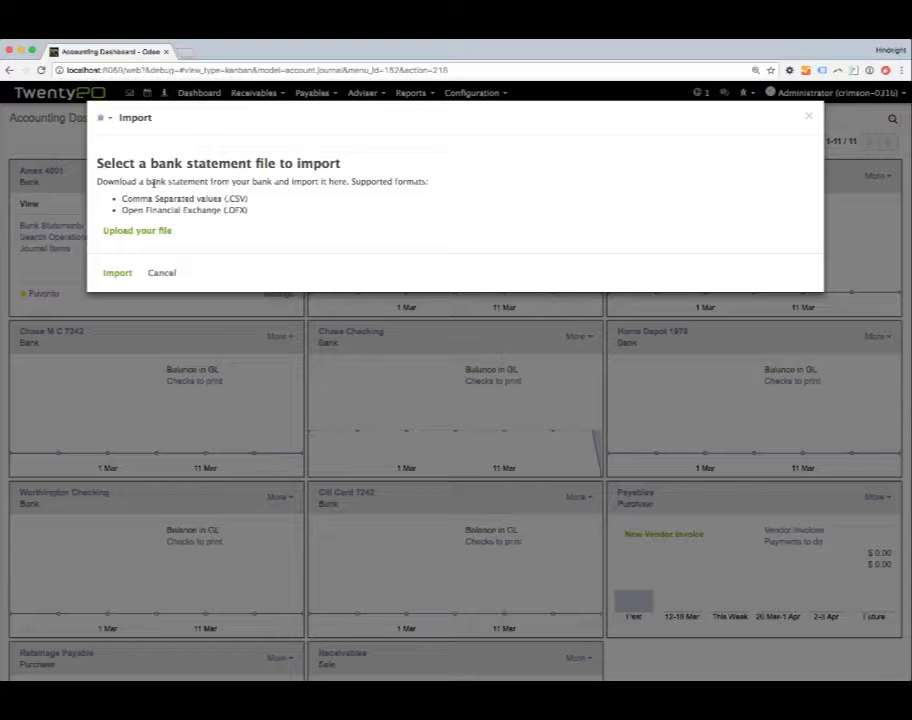
{"action": "left_click", "coordinate": [142, 232]}
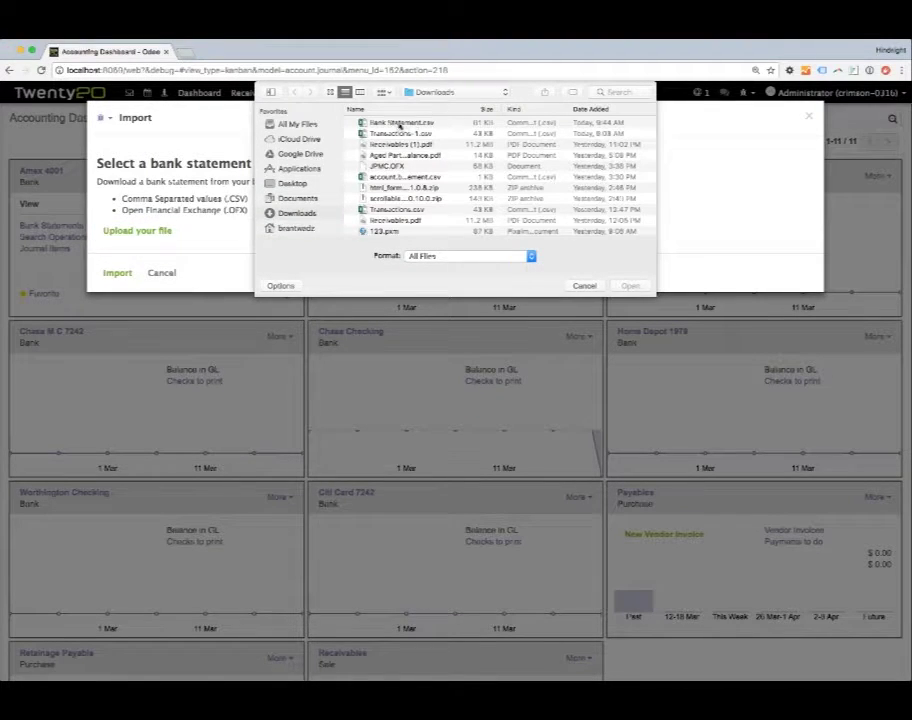
{"action": "left_click", "coordinate": [385, 123]}
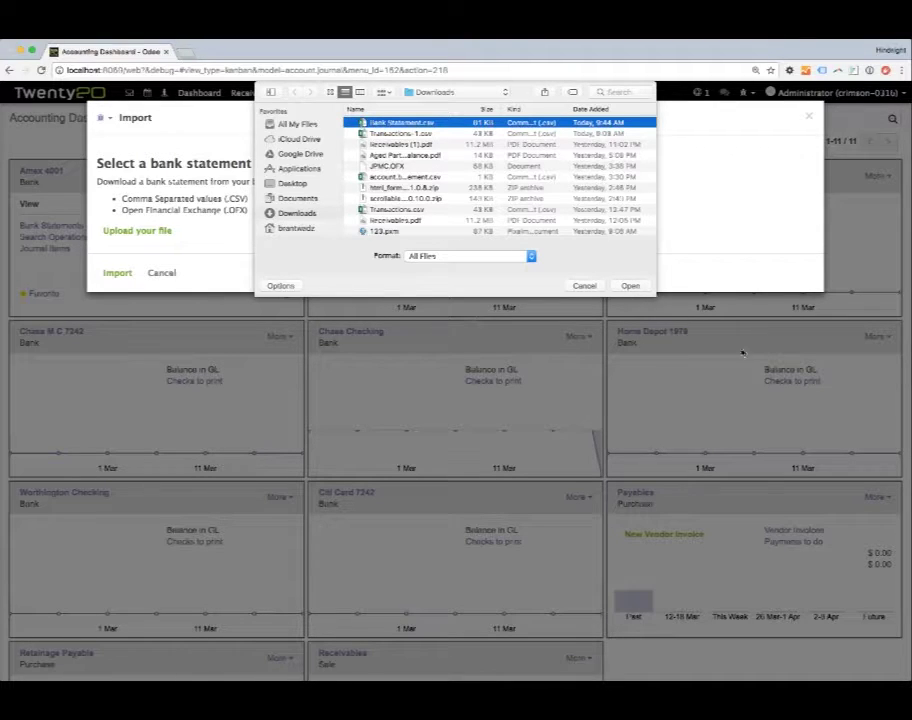
{"action": "left_click", "coordinate": [640, 287]}
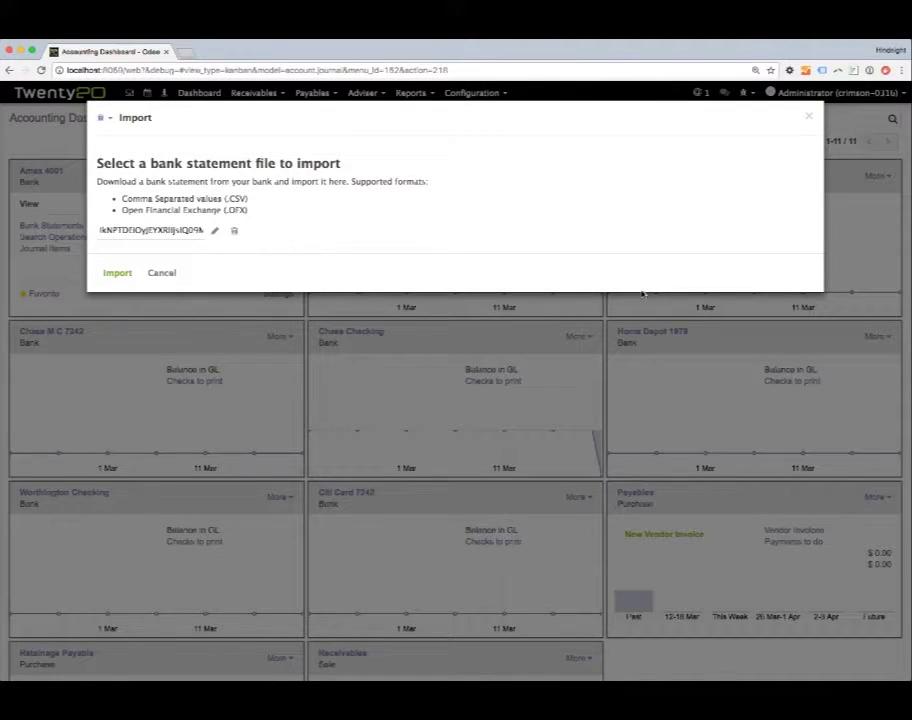
{"action": "left_click", "coordinate": [115, 272]}
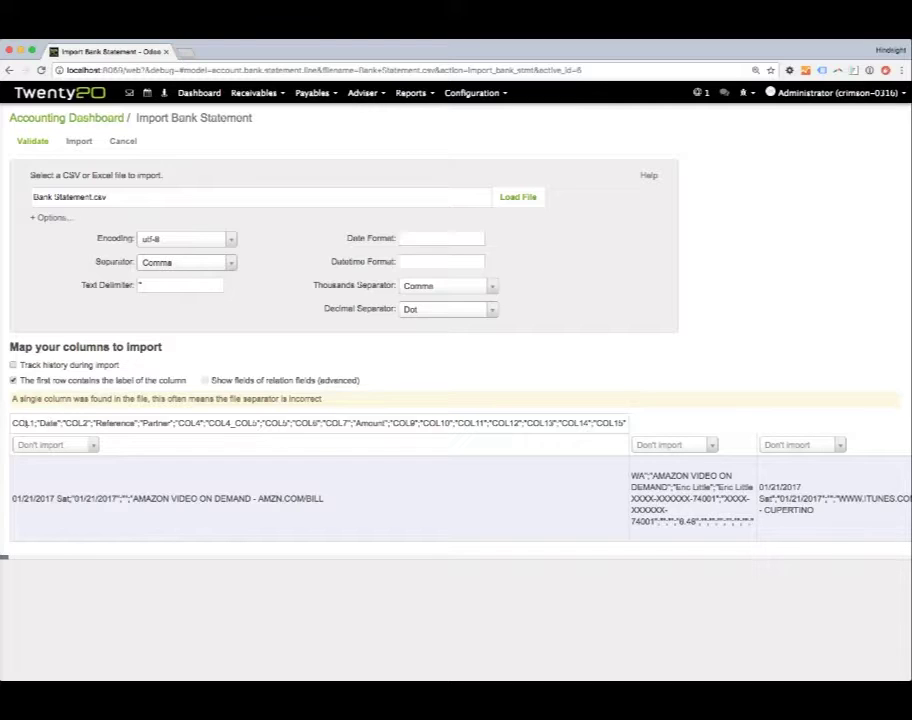
Check the column header row of the loaded file and set the import separator to Semicolon.
{"action": "left_click_drag", "start_coordinate": [20, 423], "coordinate": [544, 428]}
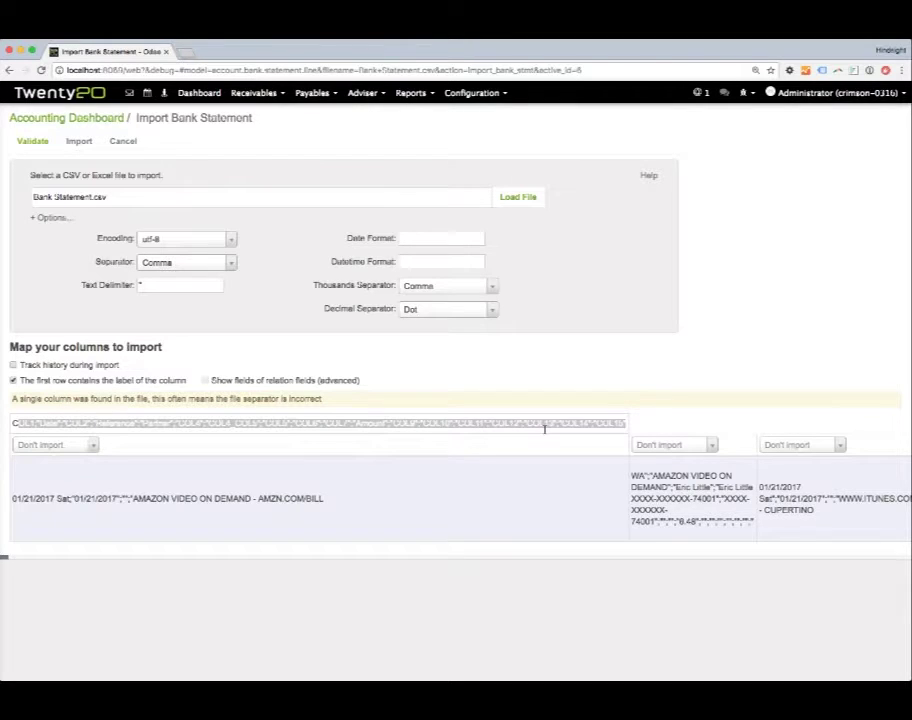
{"action": "left_click", "coordinate": [541, 406]}
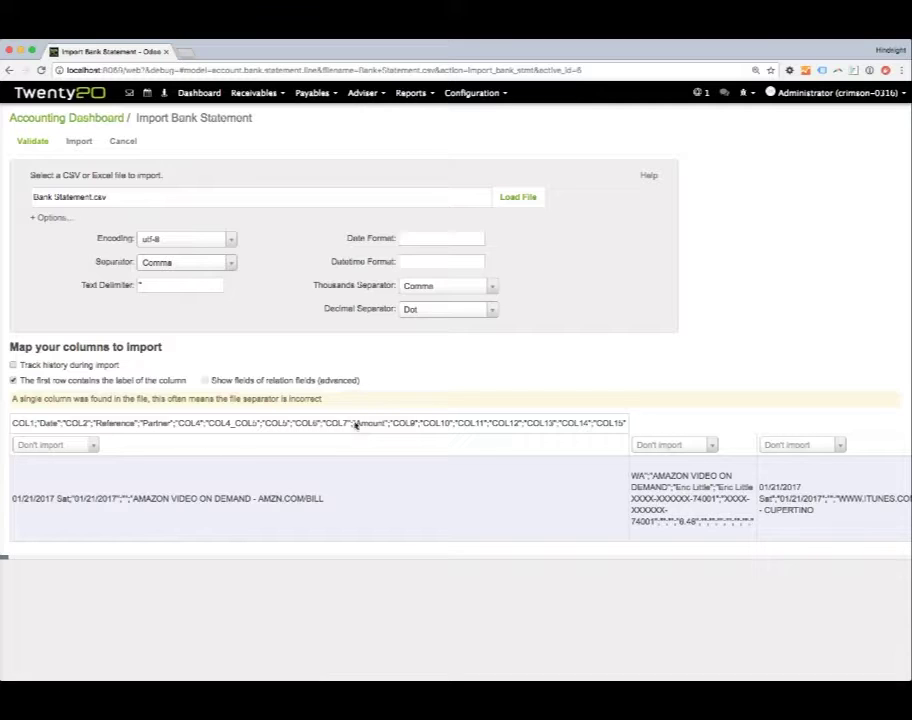
{"action": "left_click", "coordinate": [231, 264]}
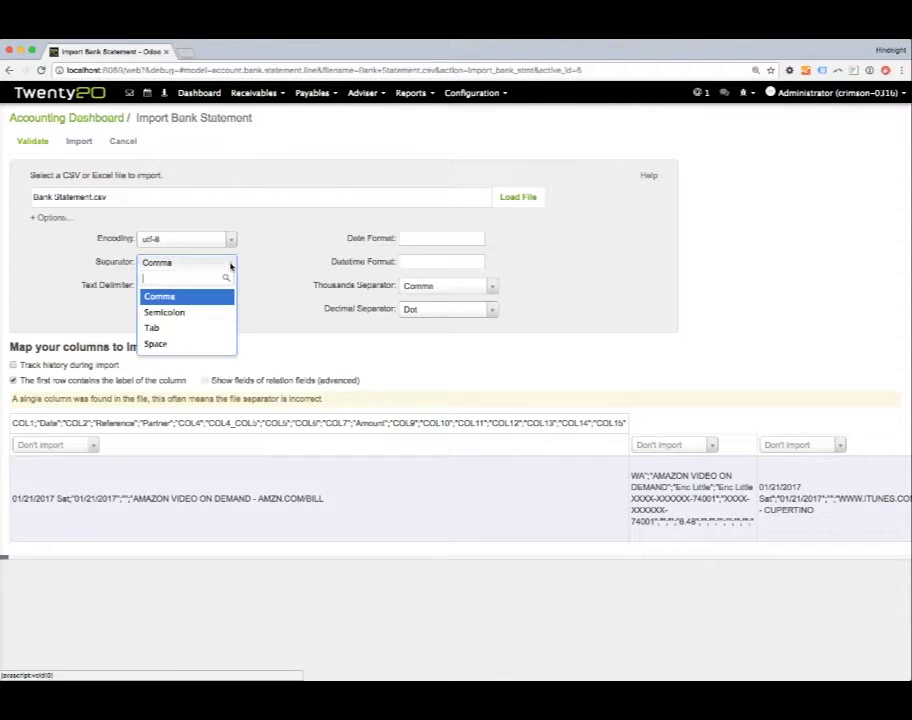
{"action": "left_click", "coordinate": [164, 314]}
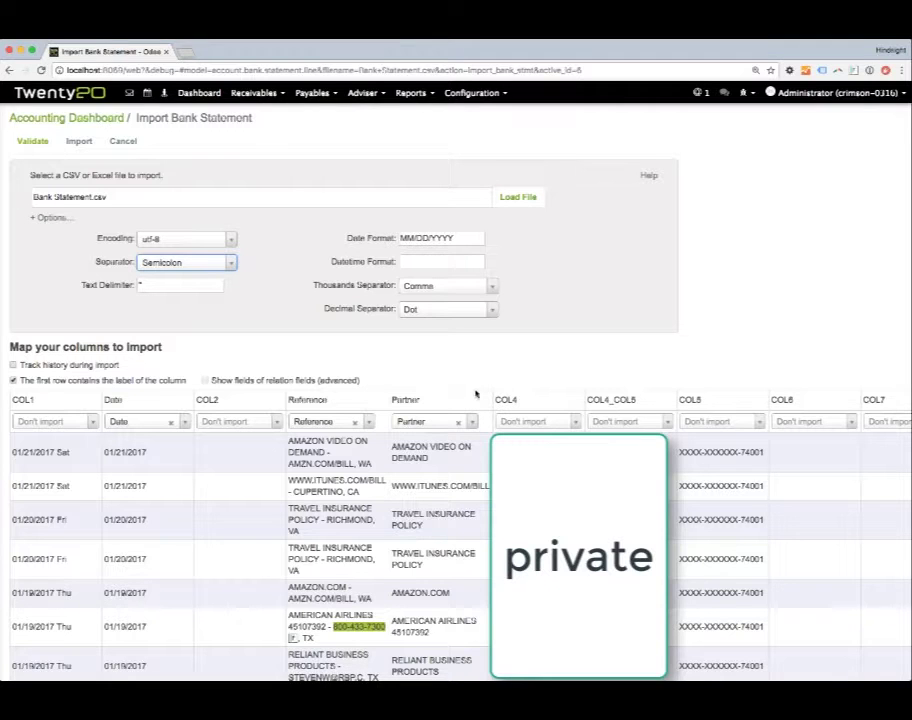
Review the sample values in the Partner column and map that column to the Label field instead.
{"action": "scroll", "coordinate": [460, 414], "scroll_direction": "down", "scroll_amount": 2}
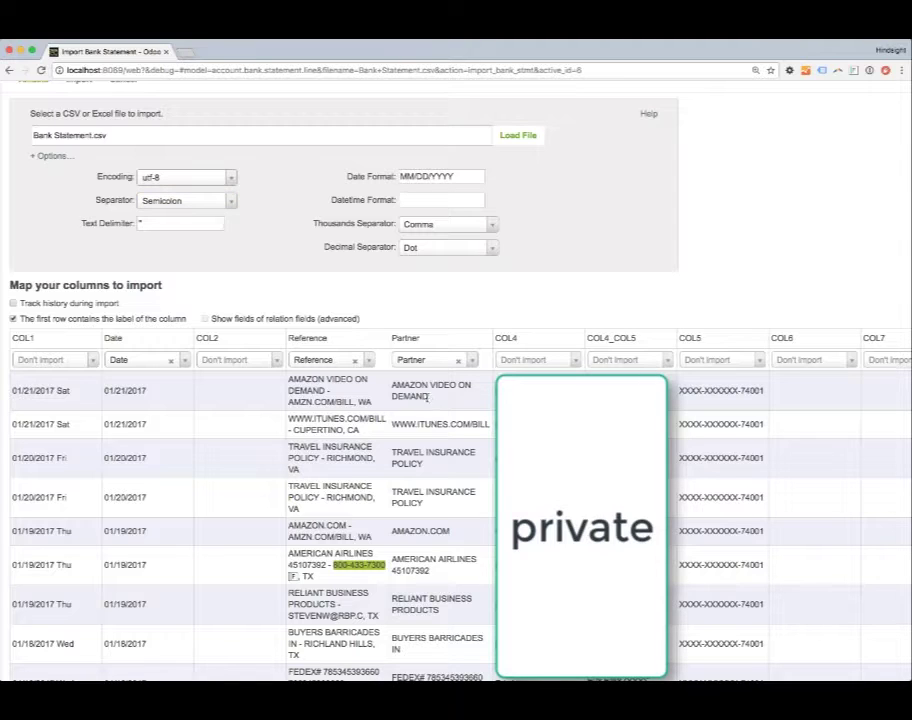
{"action": "left_click_drag", "start_coordinate": [431, 400], "coordinate": [393, 384]}
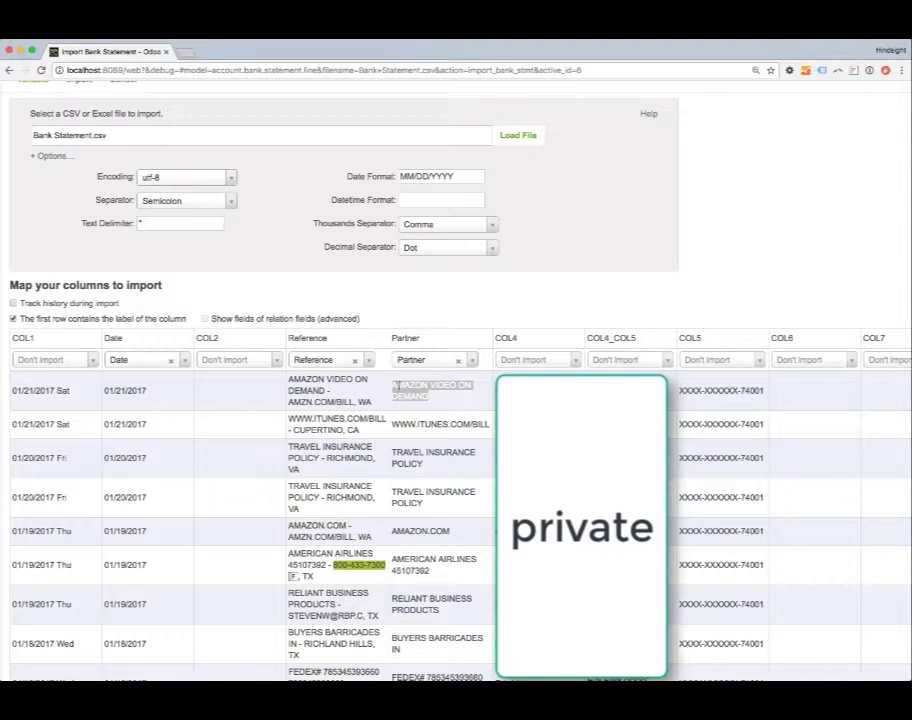
{"action": "left_click", "coordinate": [436, 386]}
{"action": "left_click_drag", "start_coordinate": [430, 400], "coordinate": [392, 388]}
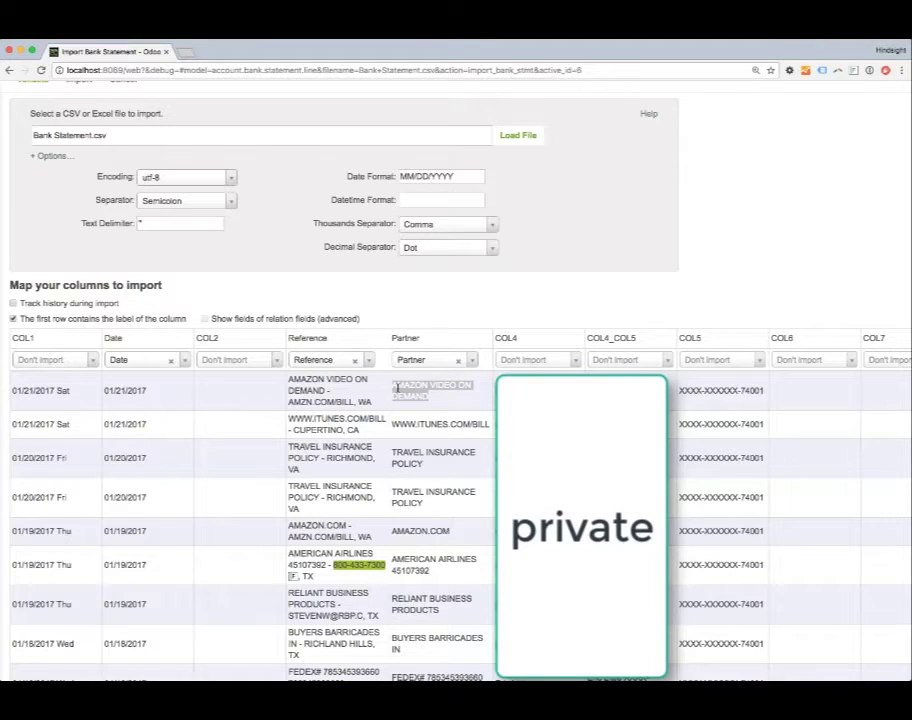
{"action": "left_click", "coordinate": [460, 363]}
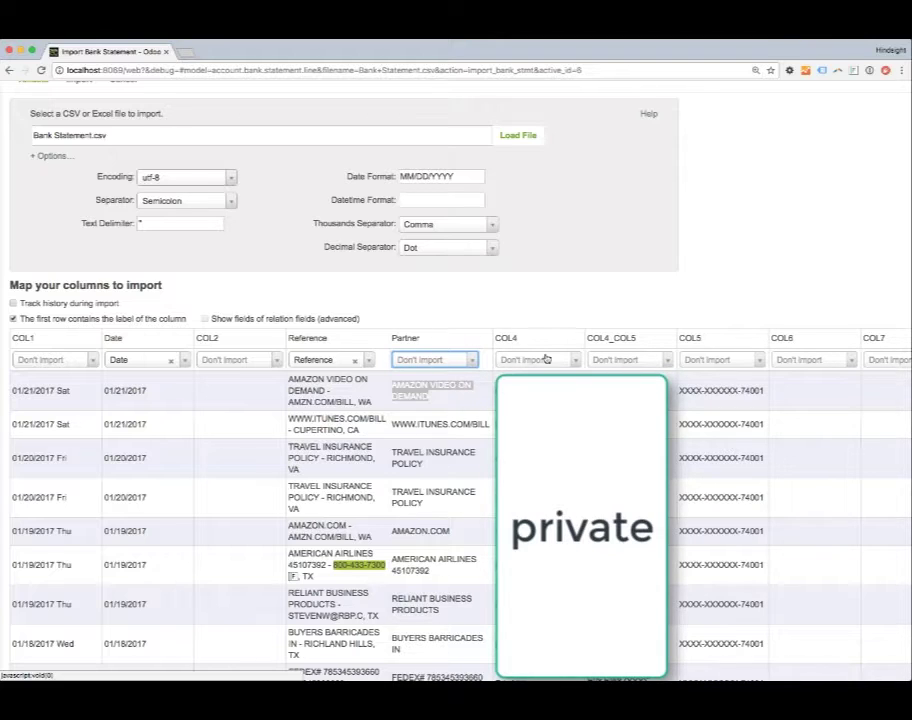
{"action": "left_click", "coordinate": [431, 360]}
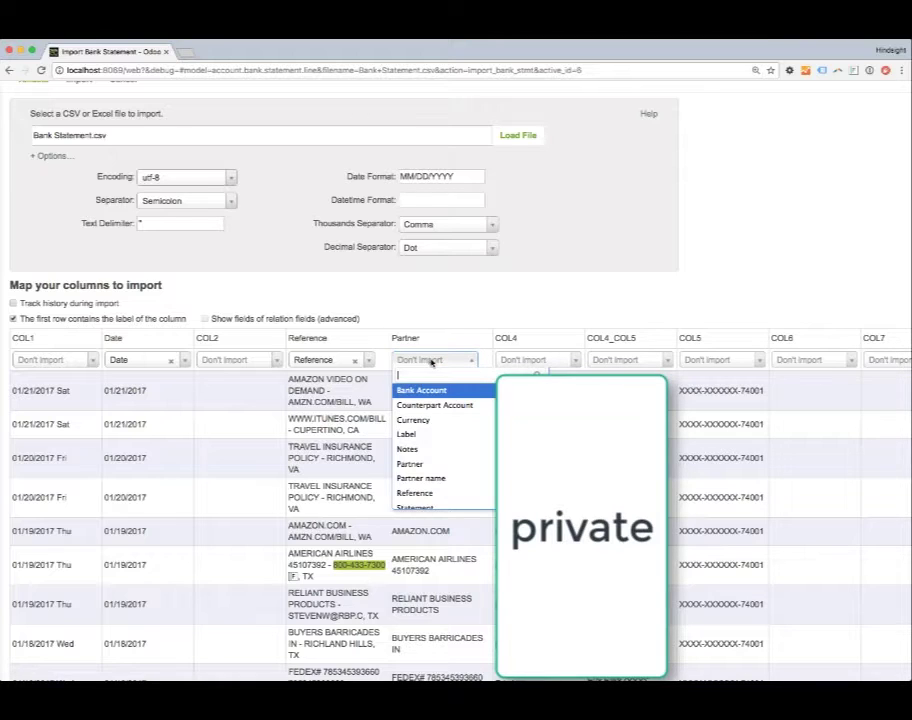
{"action": "type", "text": "labe"}
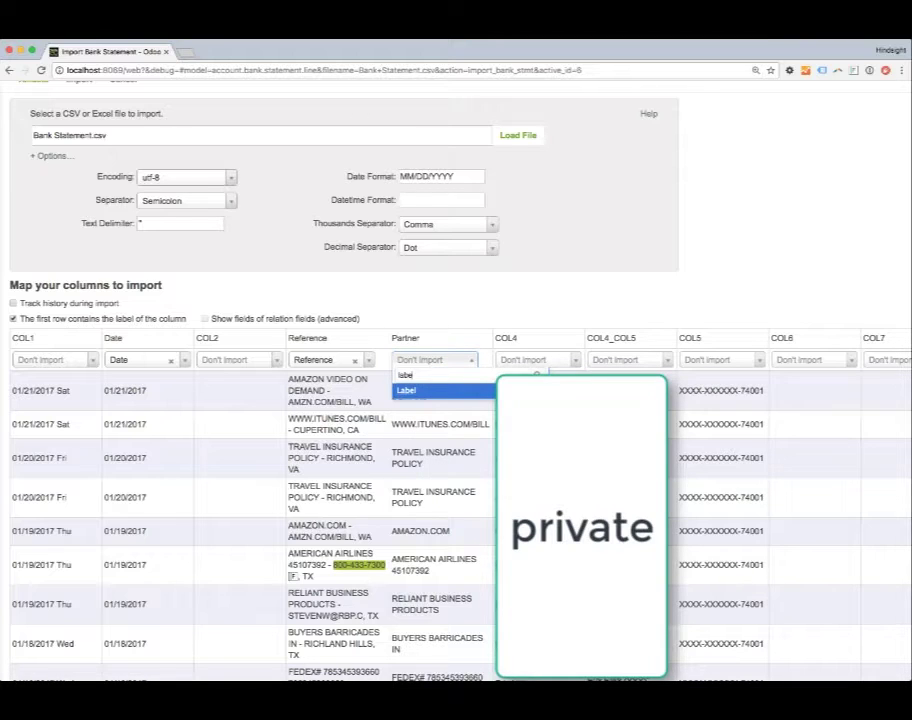
{"action": "key", "text": "Return"}
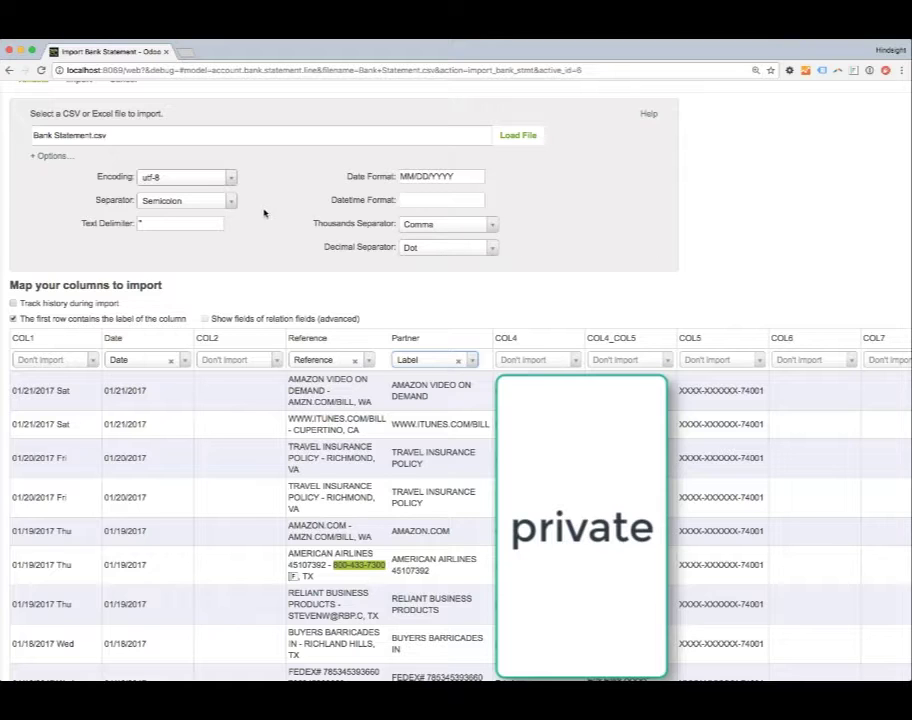
Validate the mapped bank statement file and import it.
{"action": "scroll", "coordinate": [260, 226], "scroll_direction": "up", "scroll_amount": 2}
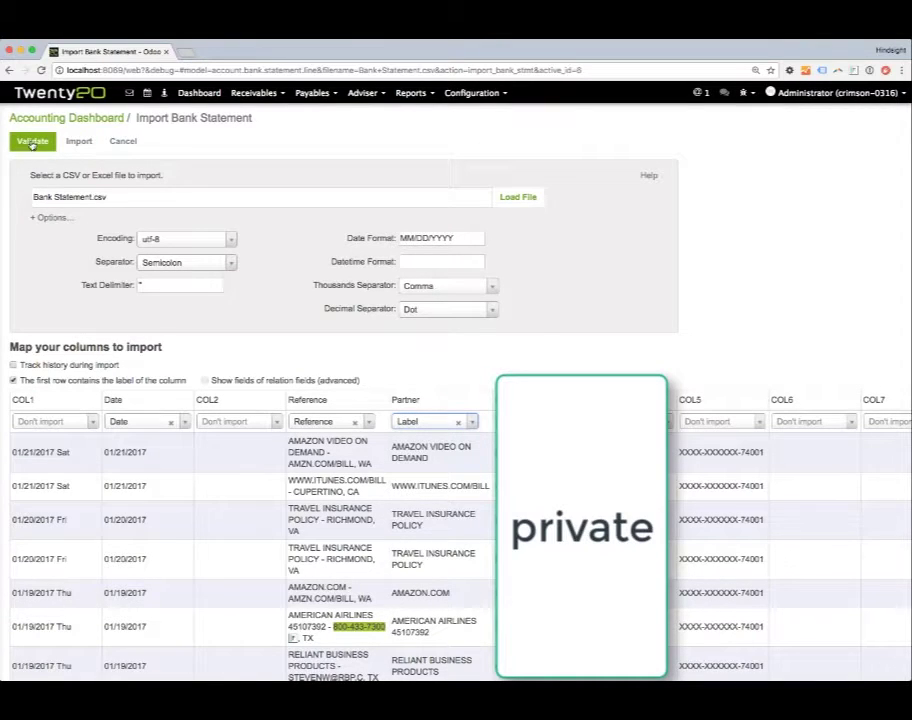
{"action": "left_click", "coordinate": [33, 143]}
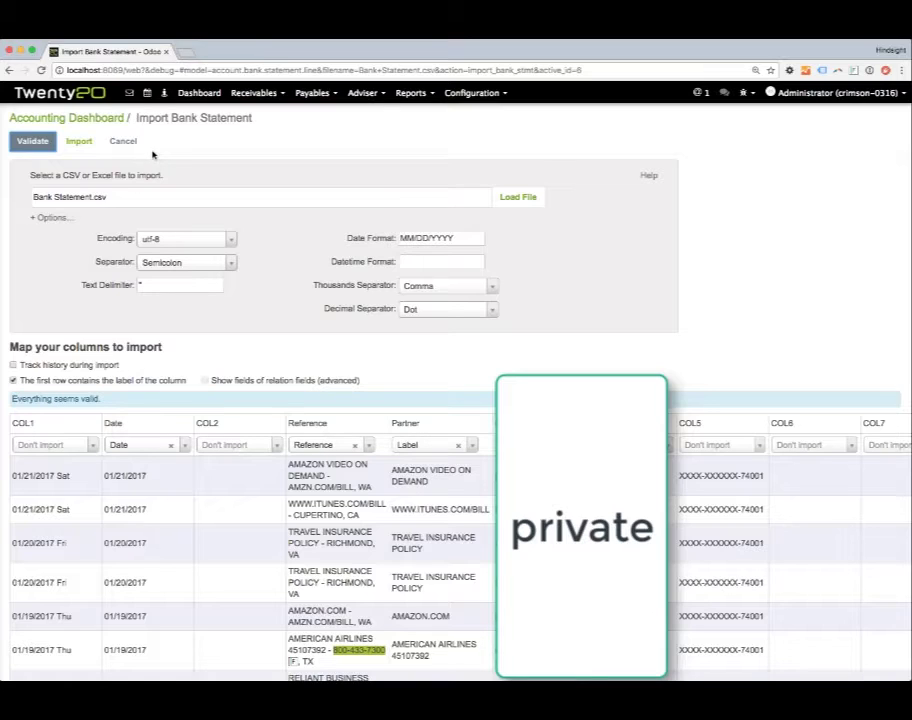
{"action": "left_click", "coordinate": [79, 146]}
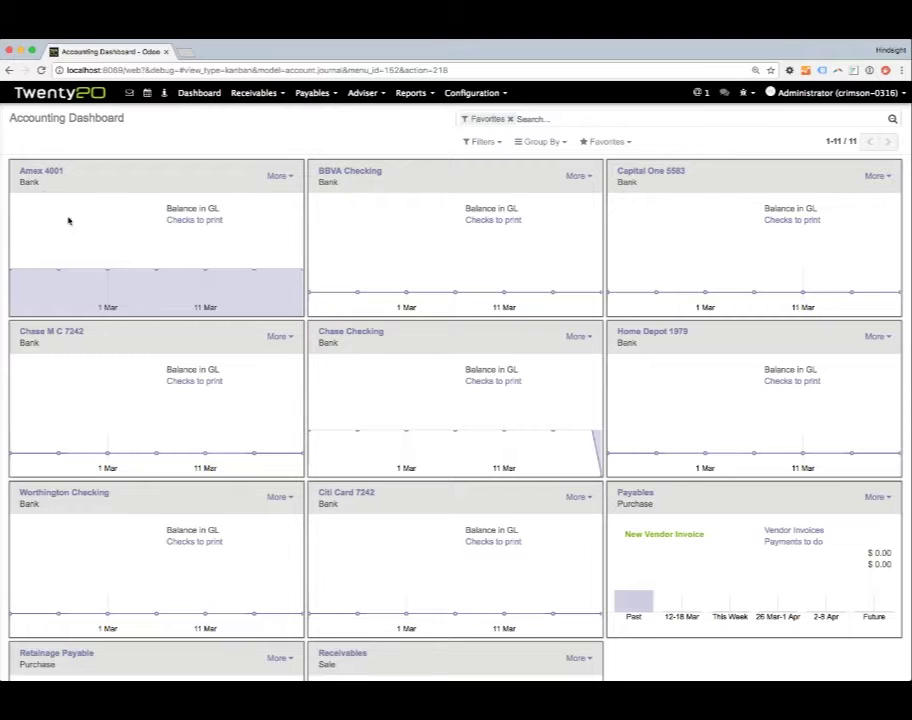
Open the newly imported statement without a reference from the Amex journal's bank statements.
{"action": "left_click", "coordinate": [283, 177]}
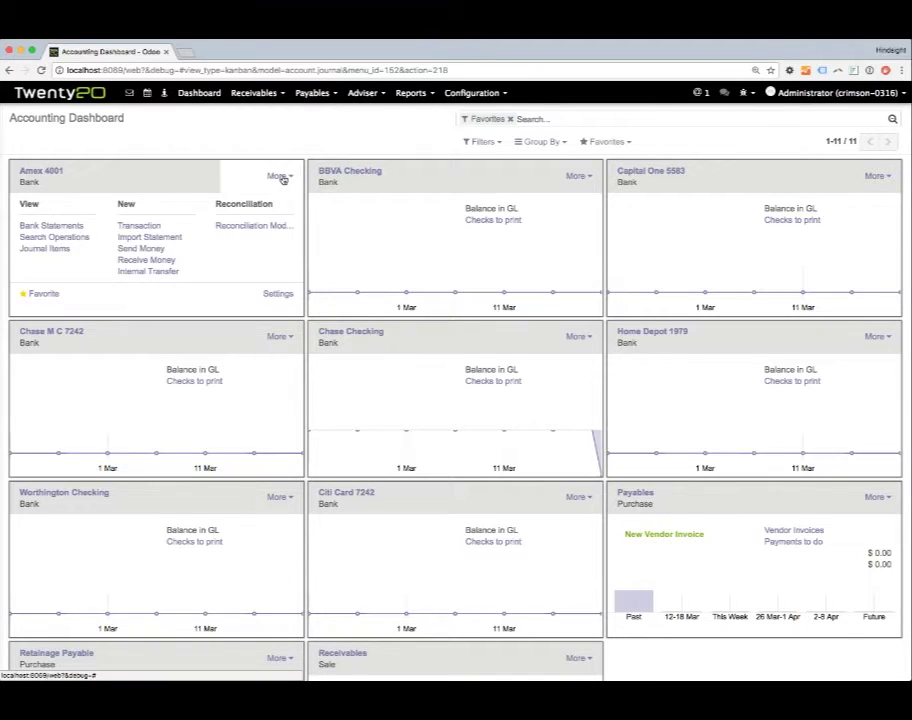
{"action": "left_click", "coordinate": [54, 227]}
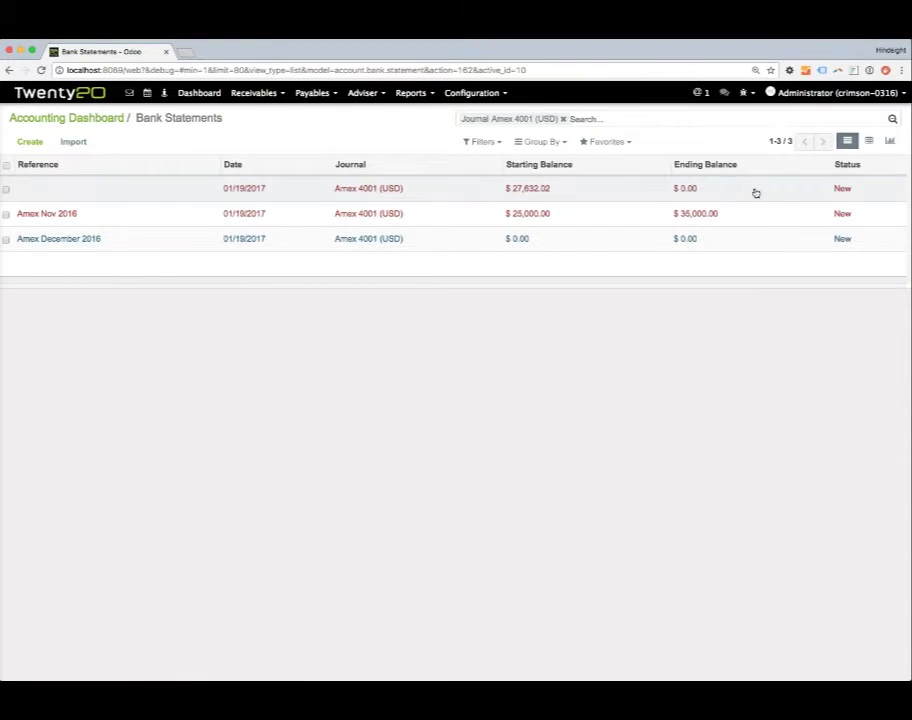
{"action": "left_click", "coordinate": [405, 191]}
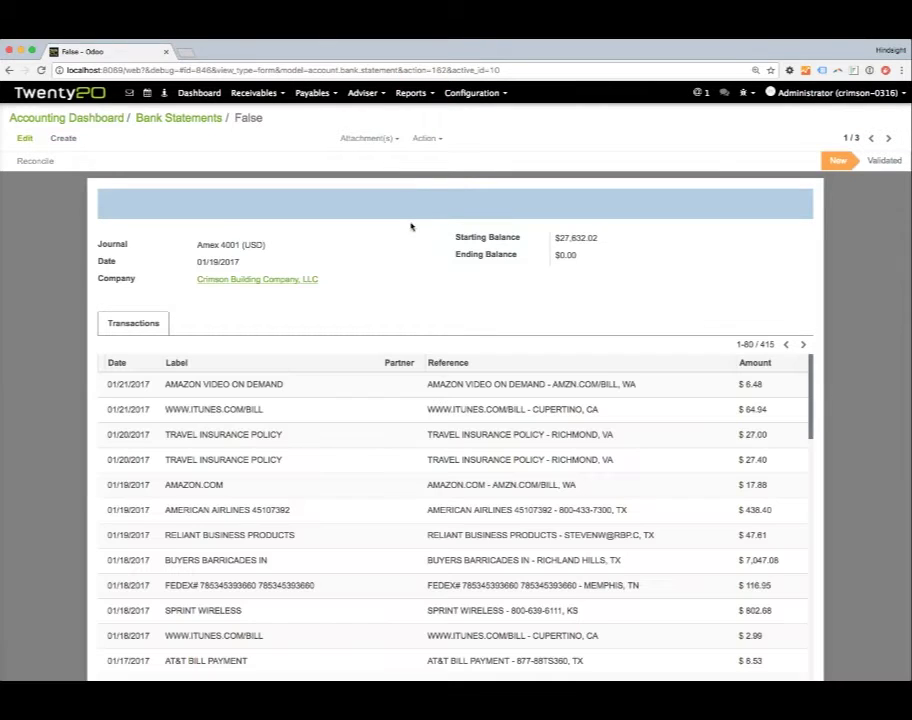
Edit the imported statement and enter January 2017 as its reference.
{"action": "left_click", "coordinate": [24, 138]}
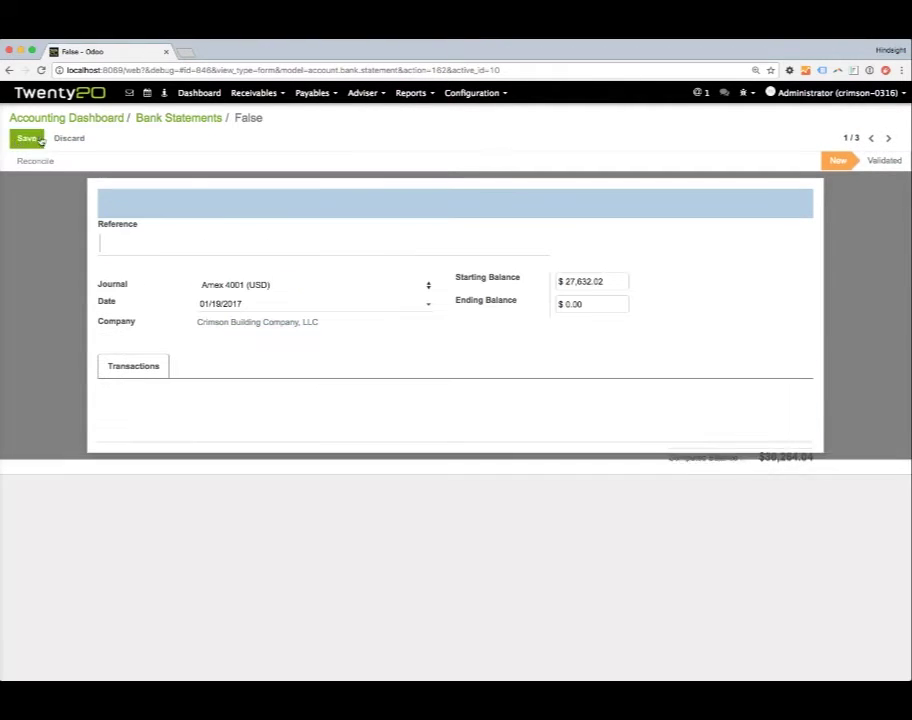
{"action": "type", "text": "Januaray"}
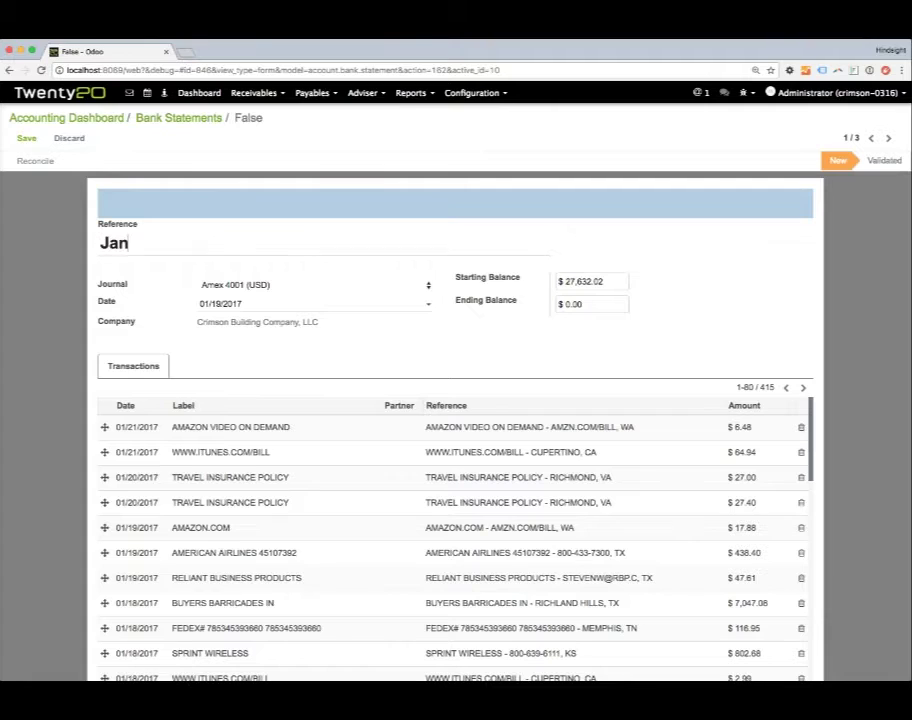
{"action": "key", "text": "BackSpace"}
{"action": "key", "text": "BackSpace"}
{"action": "key", "text": "BackSpace"}
{"action": "key", "text": "BackSpace"}
{"action": "type", "text": "ary 2017"}
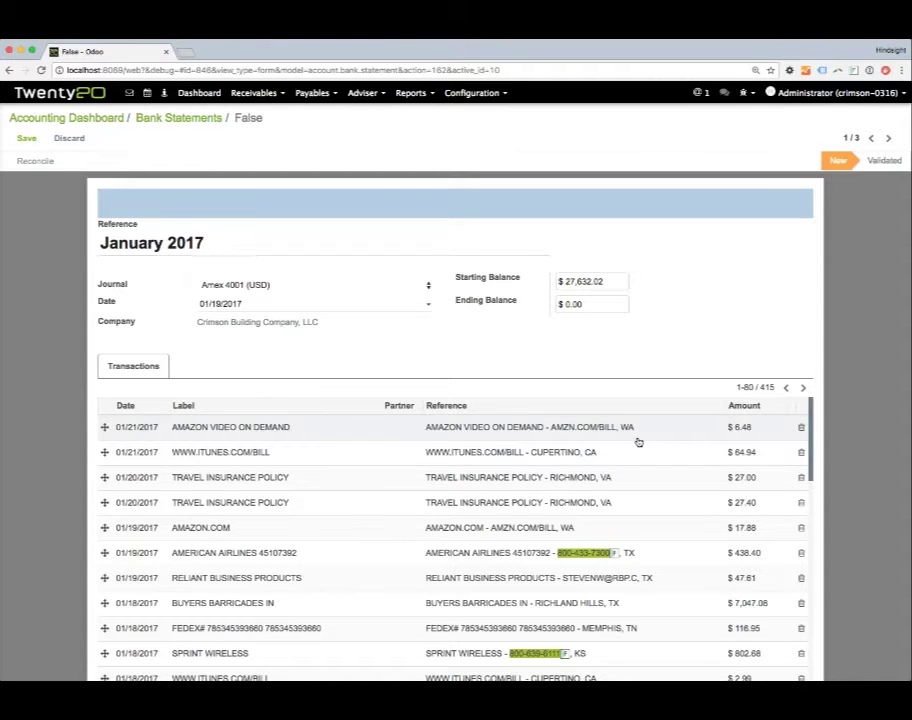
Look through the statement's transaction lines and set the ending balance to 35000.
{"action": "scroll", "coordinate": [697, 432], "scroll_direction": "down", "scroll_amount": 5}
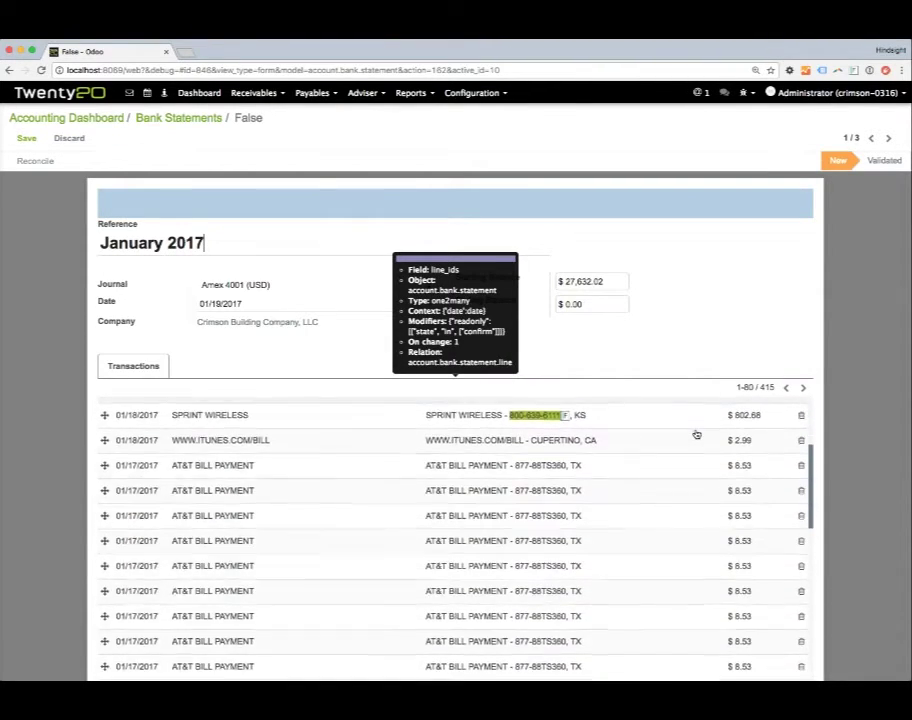
{"action": "left_click", "coordinate": [600, 304]}
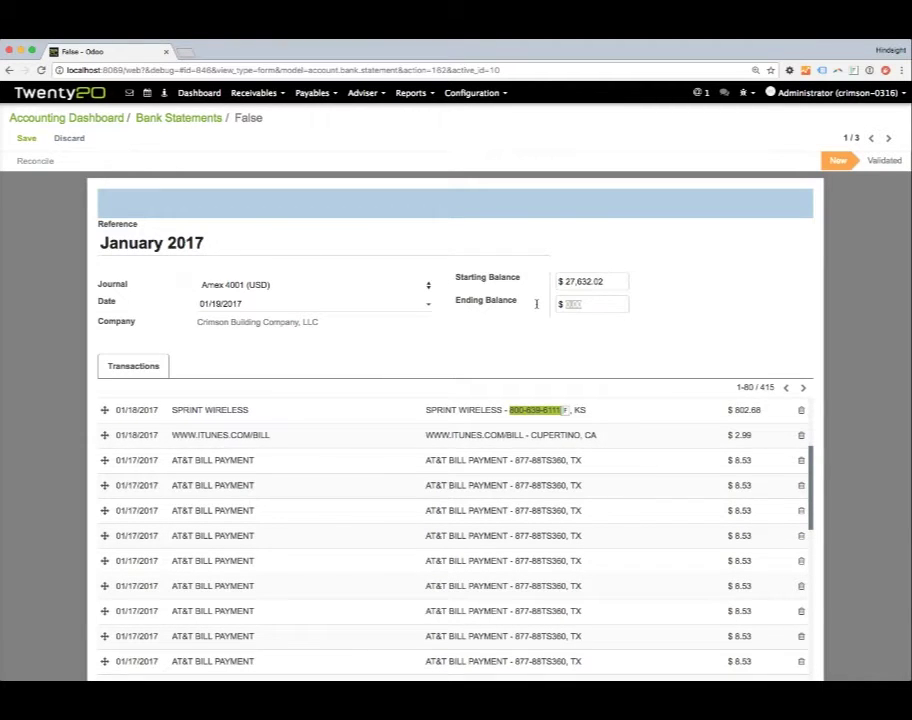
{"action": "type", "text": "35000"}
{"action": "left_click", "coordinate": [717, 319]}
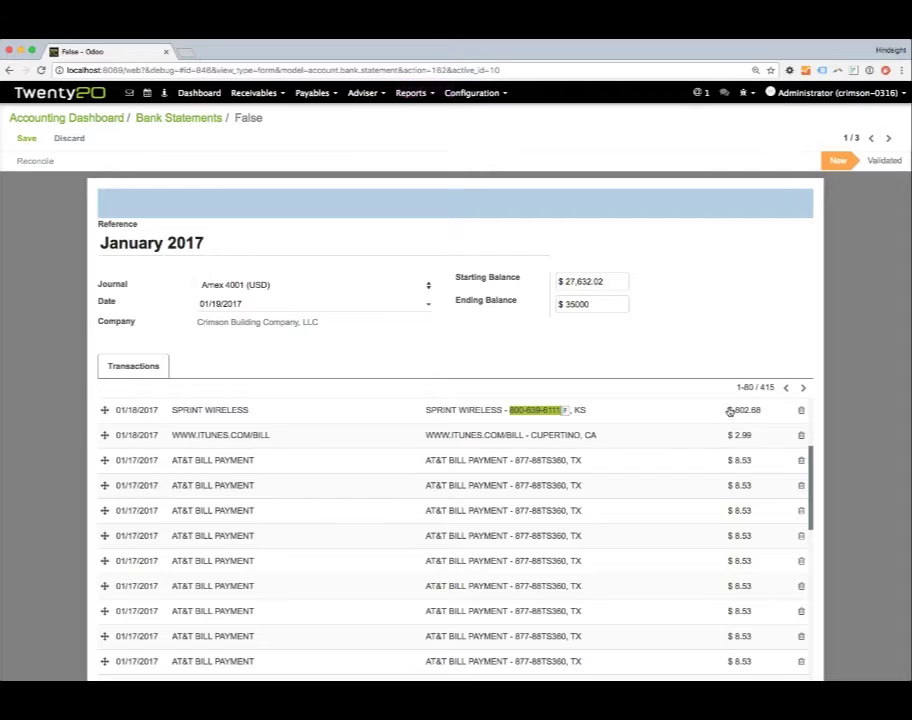